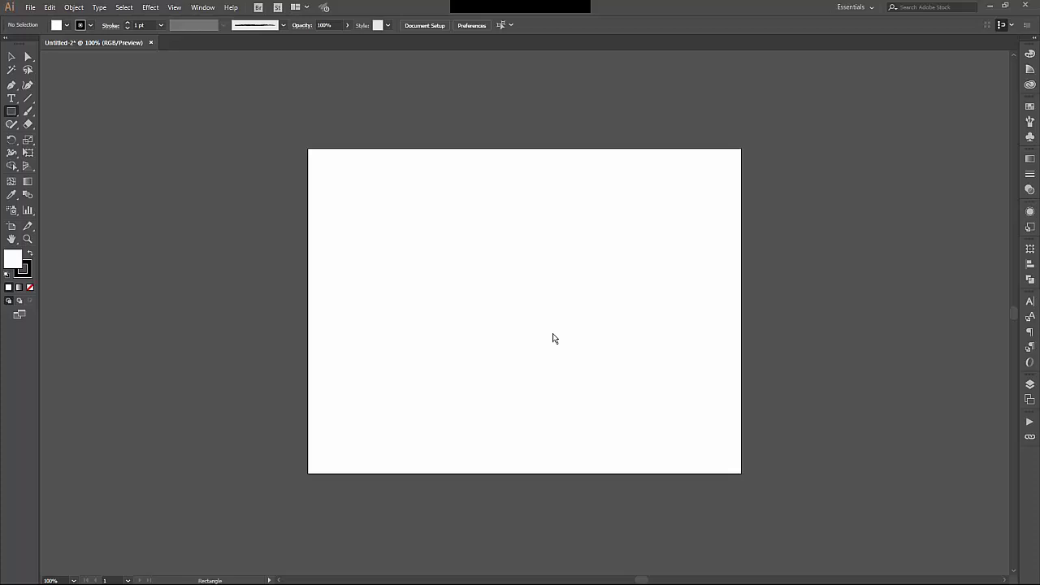
# - Draw a square near the artboard's upper left and fill it red from Swatches
pyautogui.moveTo(359, 189); pyautogui.dragTo(471, 299)
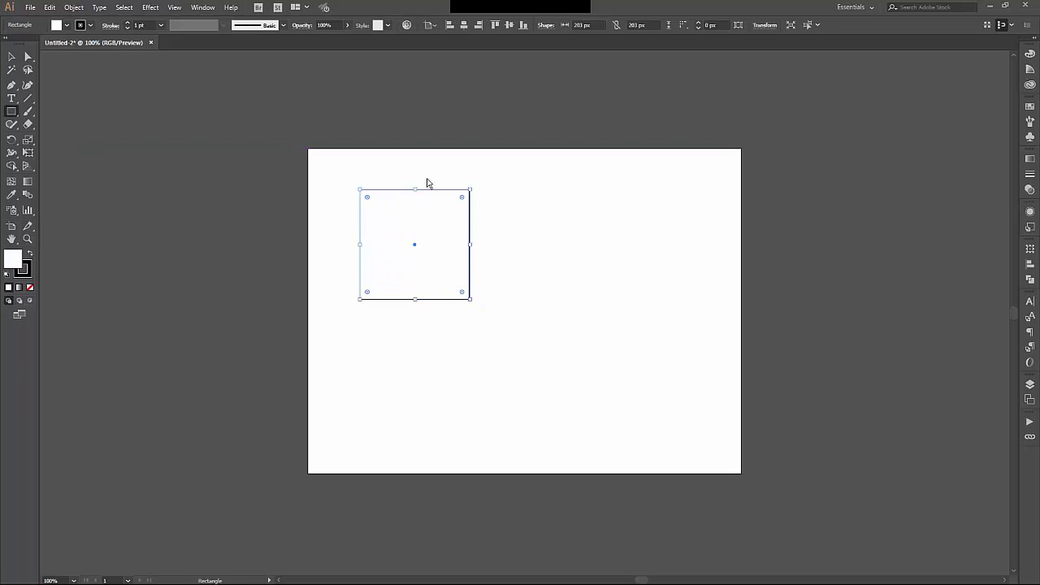
pyautogui.click(1030, 106)
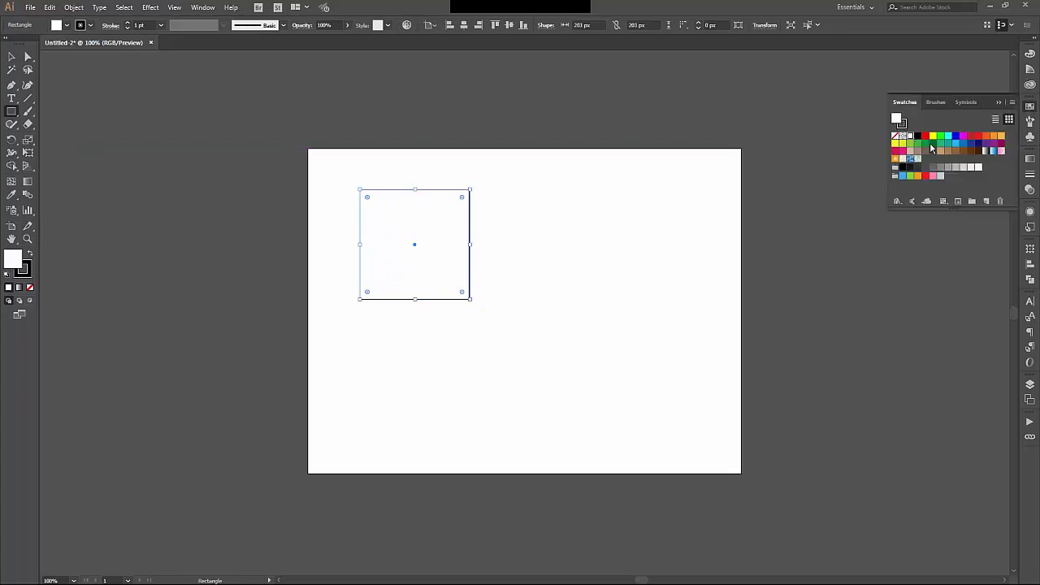
pyautogui.click(925, 137)
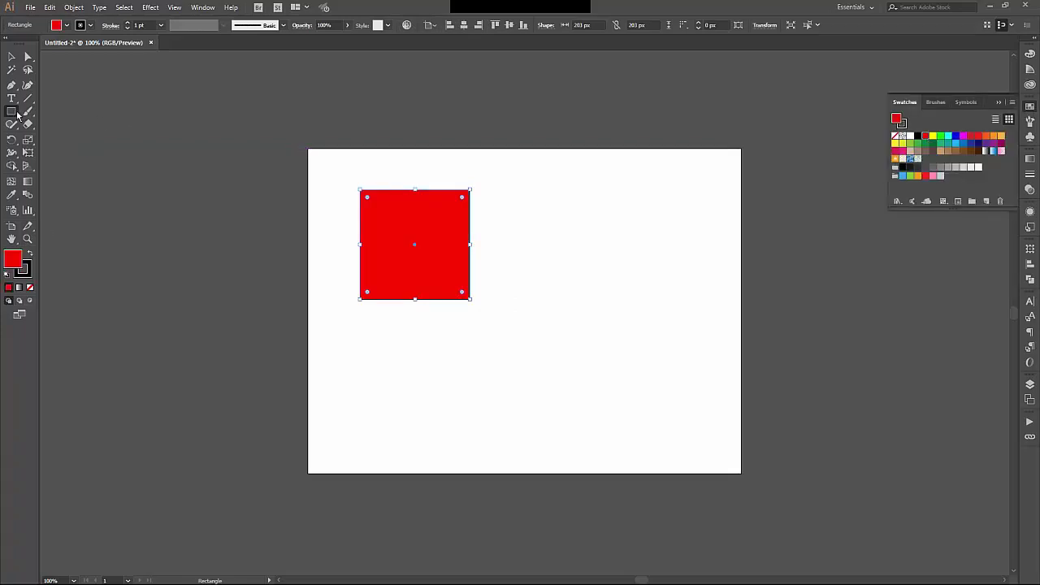
# - Draw a blue-filled circle about 123 px wide to the right of the square, then deselect
pyautogui.moveTo(17, 116); pyautogui.dragTo(39, 138)
pyautogui.moveTo(602, 222); pyautogui.dragTo(669, 287)
pyautogui.click(955, 135)
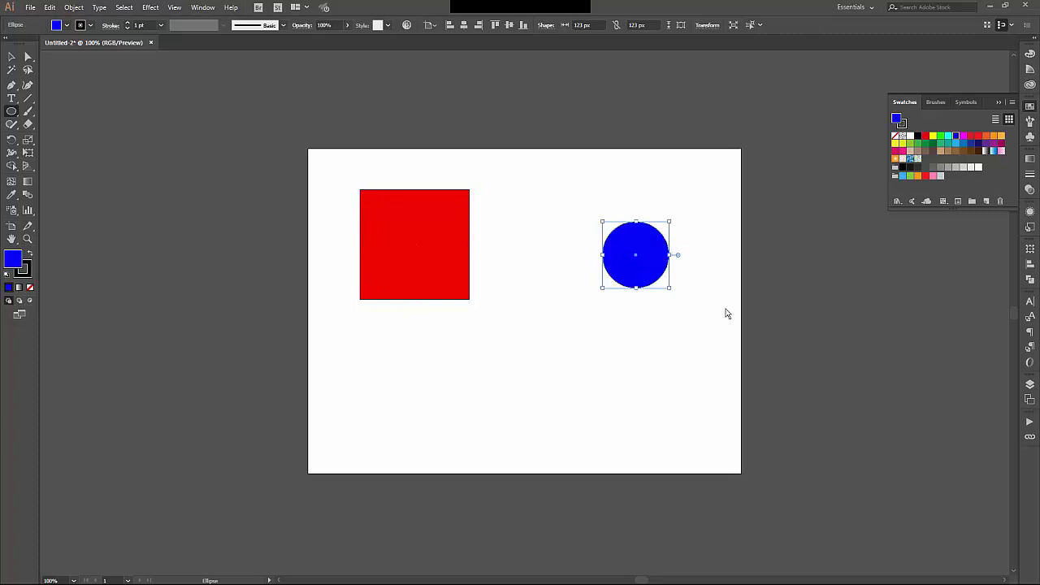
pyautogui.press('v')
pyautogui.click(682, 329)
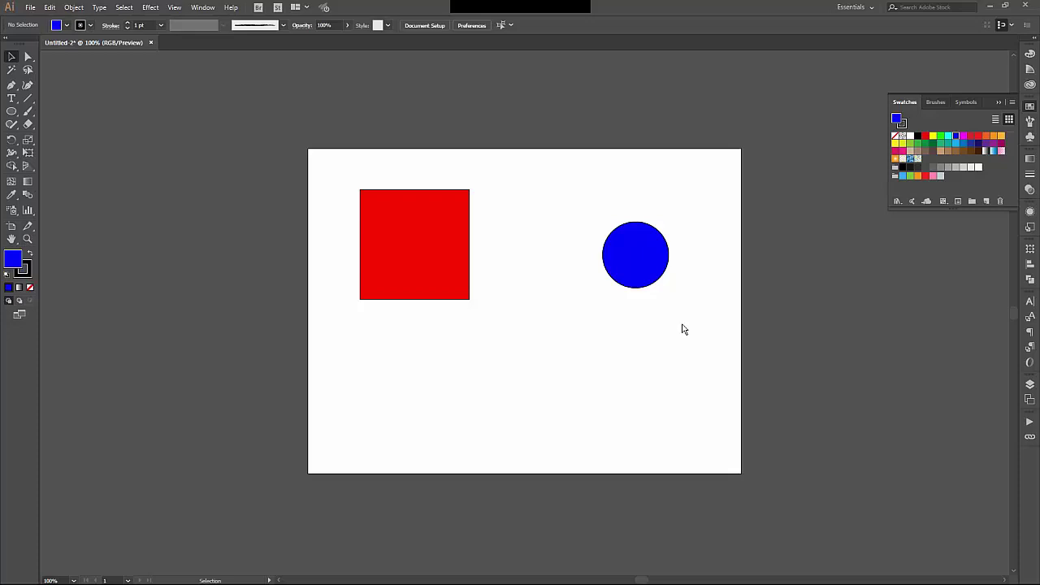
# - With the red square selected, open the Align panel and confirm Align to Artboard
pyautogui.click(454, 253)
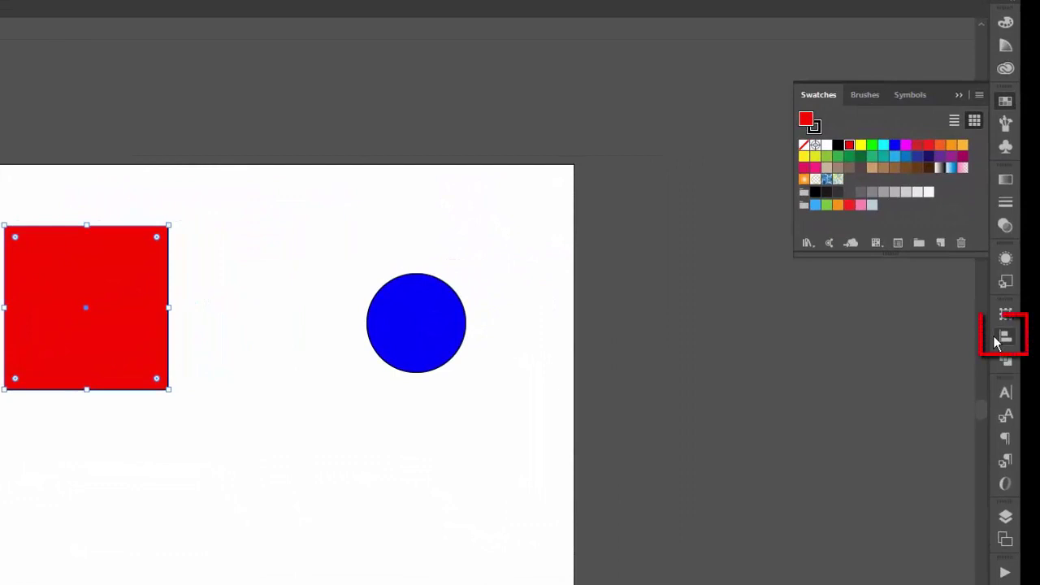
pyautogui.click(994, 337)
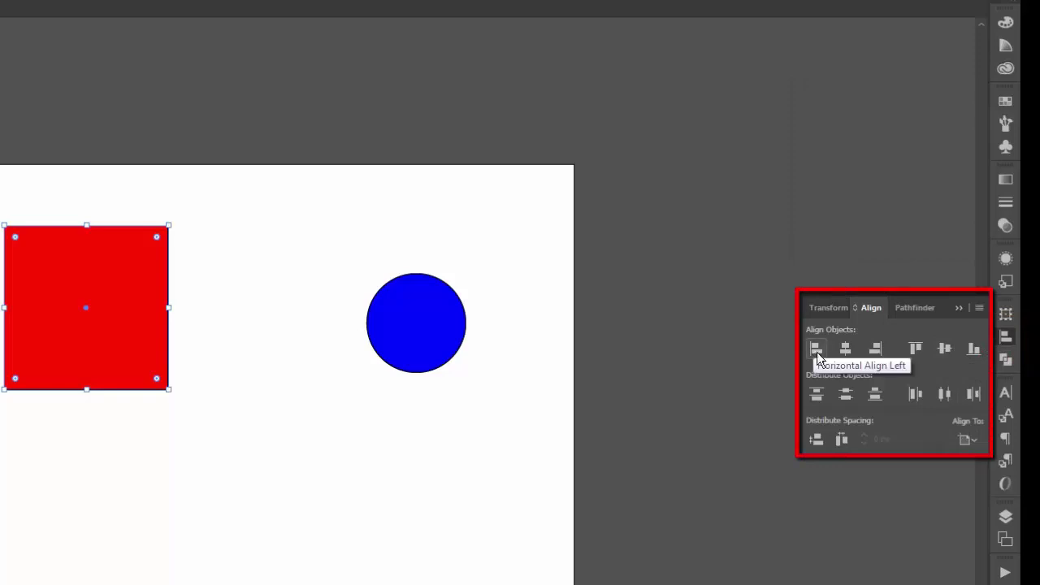
pyautogui.click(969, 439)
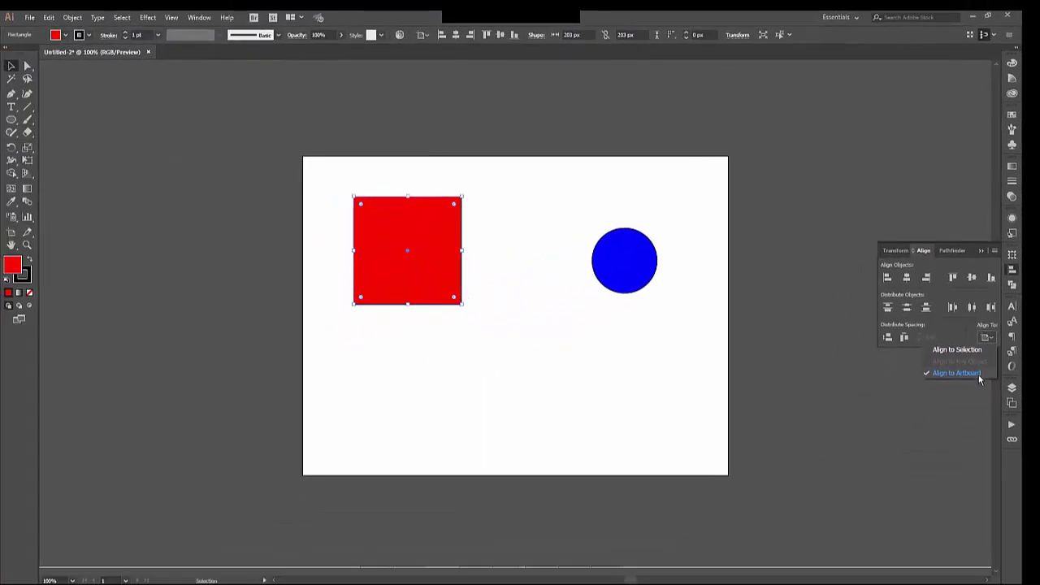
# - Keep Align to Artboard and centre the red square horizontally and vertically on the artboard
pyautogui.click(978, 375)
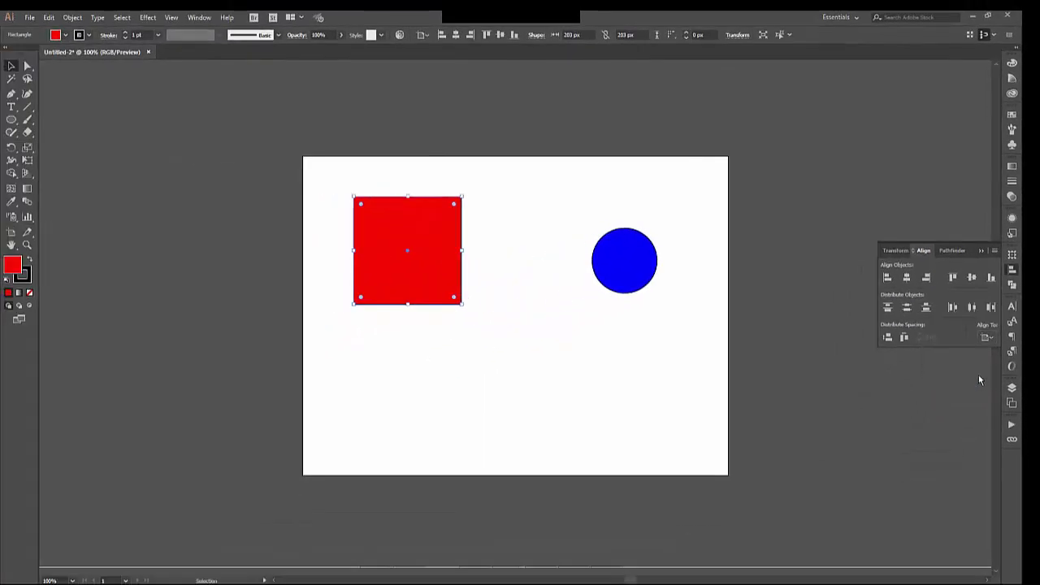
pyautogui.click(909, 279)
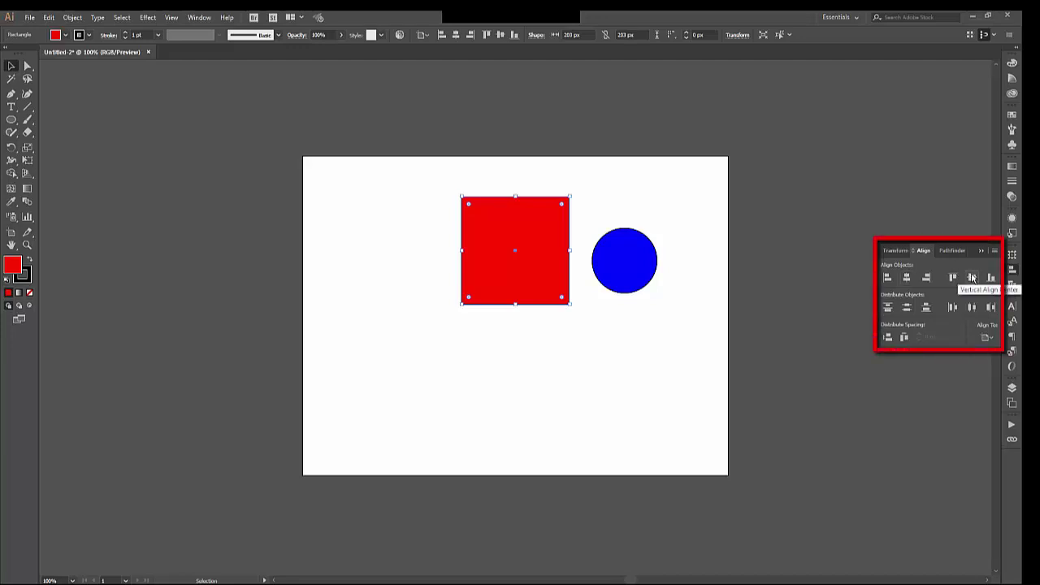
pyautogui.click(971, 278)
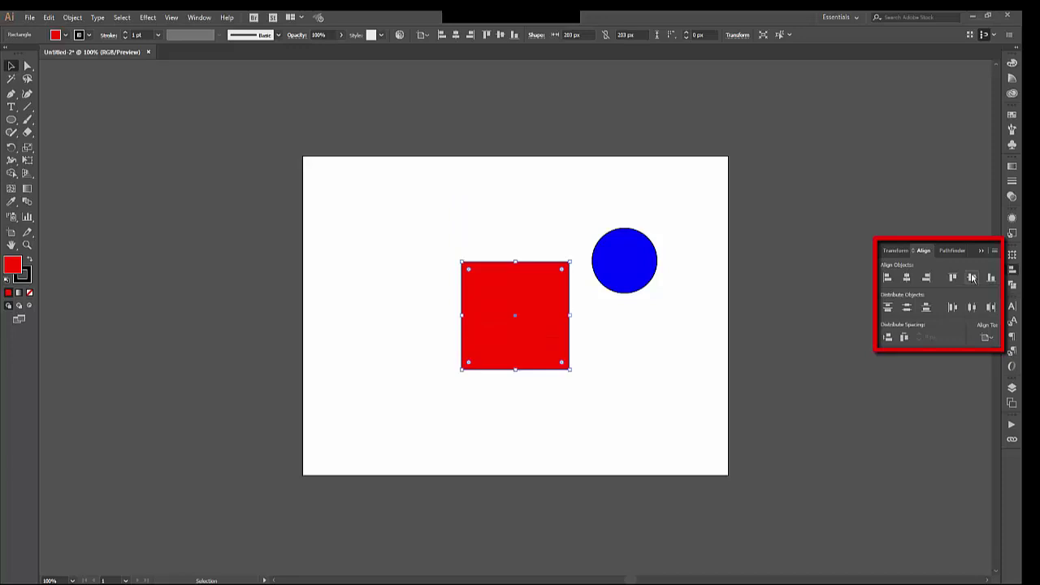
pyautogui.click(952, 278)
pyautogui.click(887, 278)
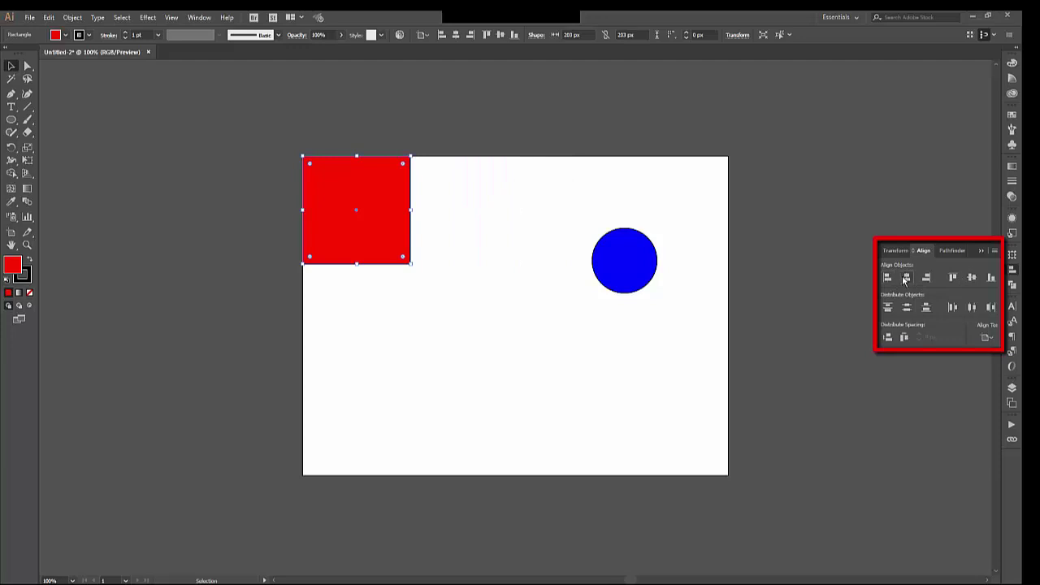
pyautogui.click(907, 278)
pyautogui.click(972, 278)
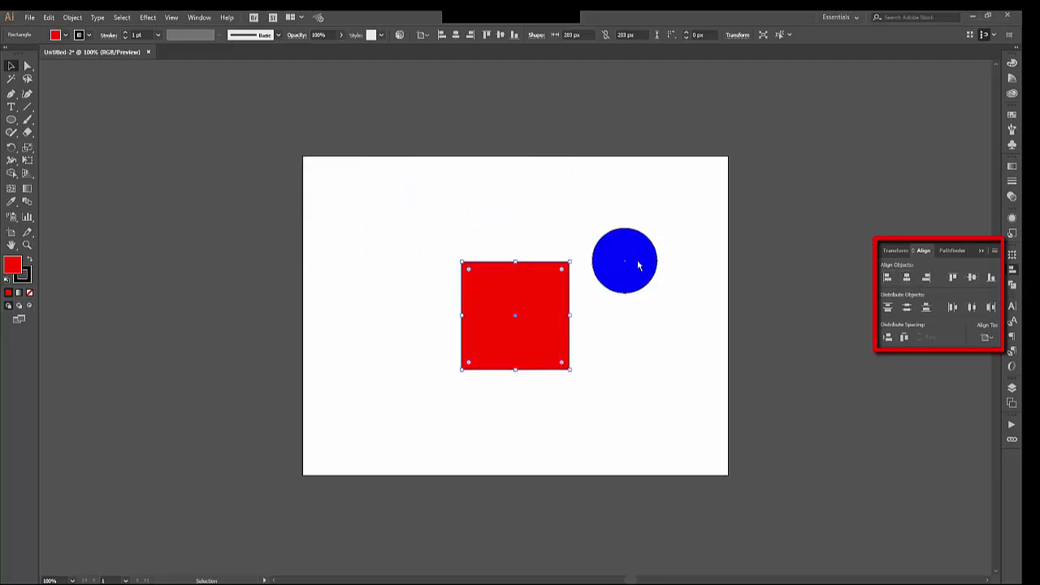
# - Align the blue circle to the artboard's top edge, centred horizontally
pyautogui.click(639, 263)
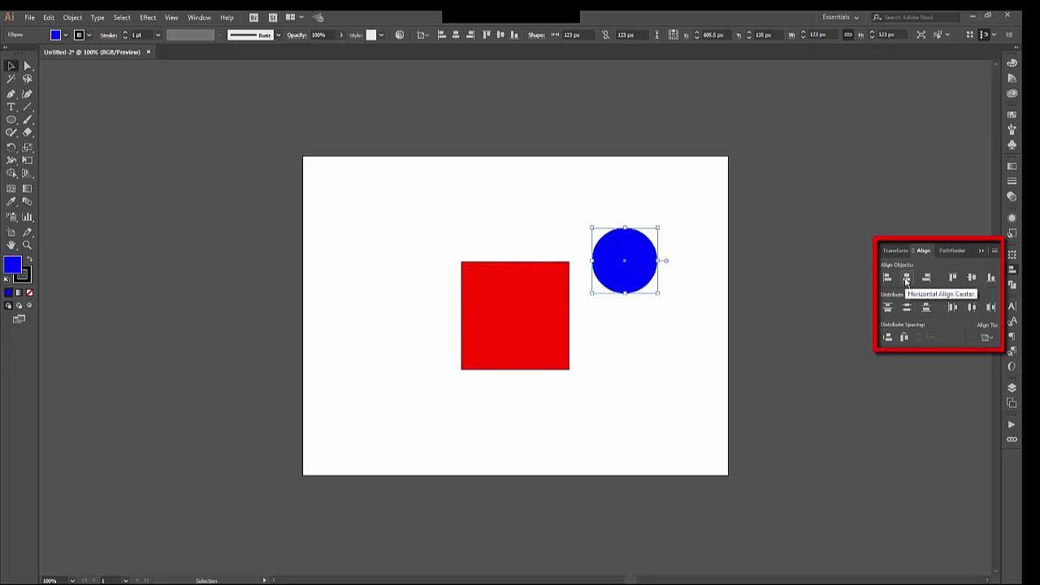
pyautogui.click(888, 280)
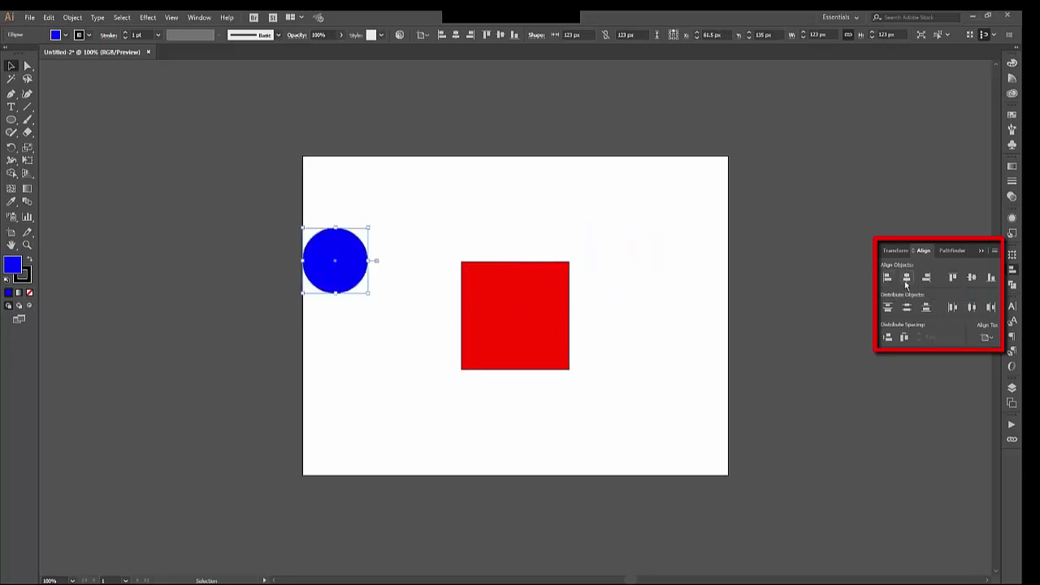
pyautogui.click(952, 280)
pyautogui.click(907, 281)
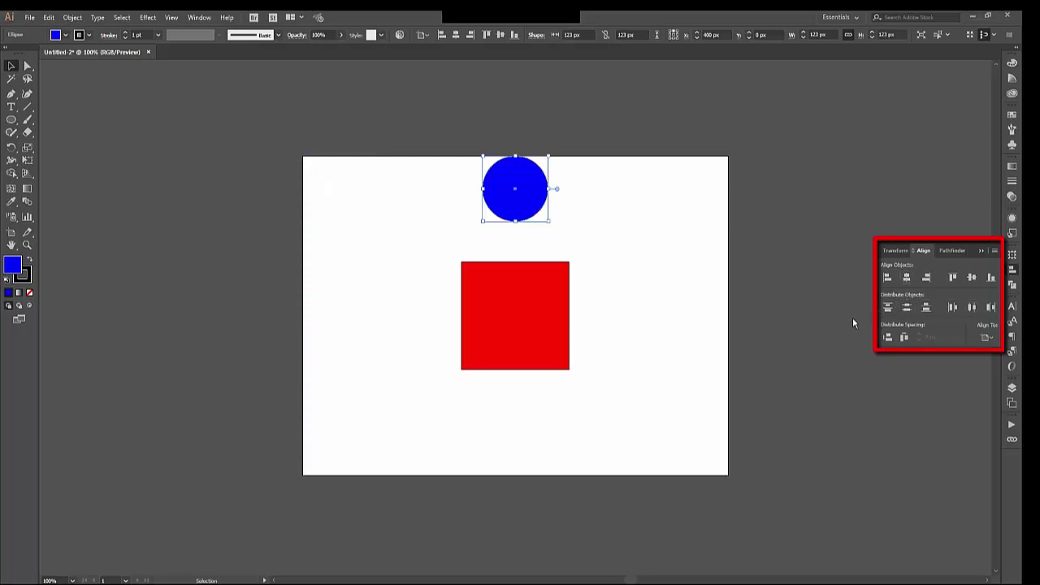
# - Select both shapes, set Align To to Align to Selection, and apply Vertical Align Center
pyautogui.keyDown('shift'); pyautogui.click(566, 327); pyautogui.keyUp('shift')
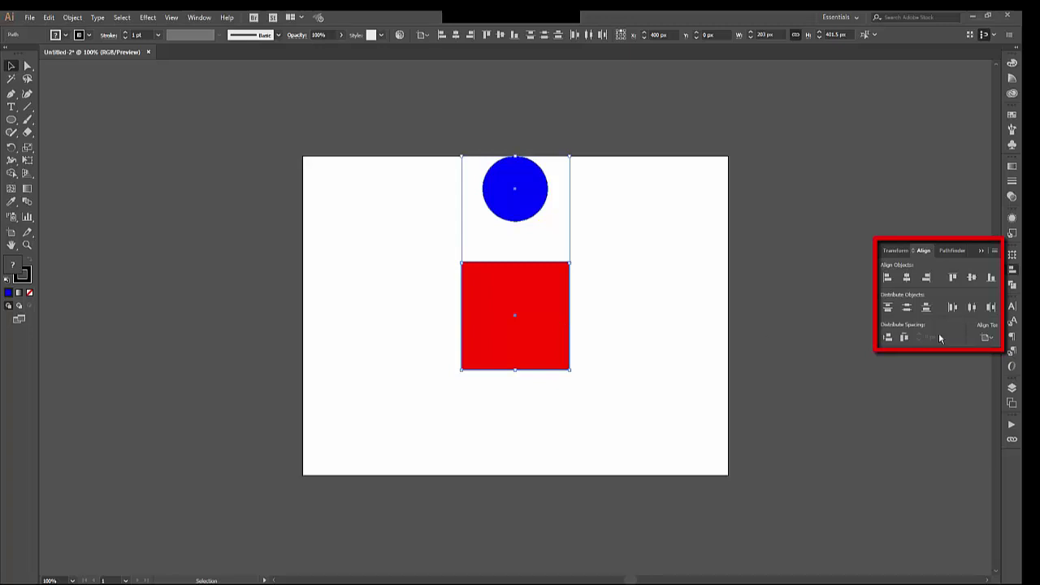
pyautogui.click(986, 339)
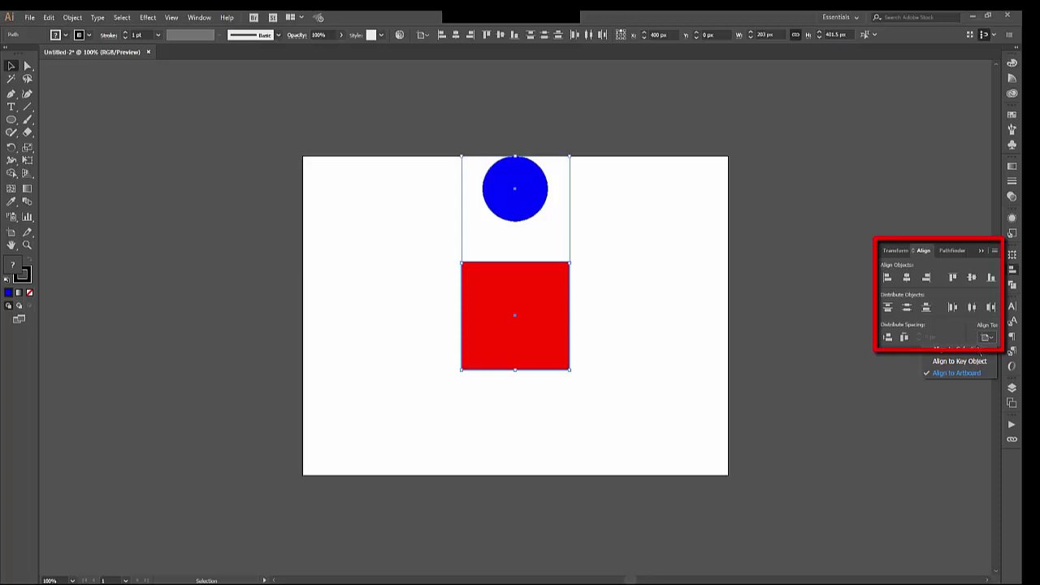
pyautogui.click(978, 350)
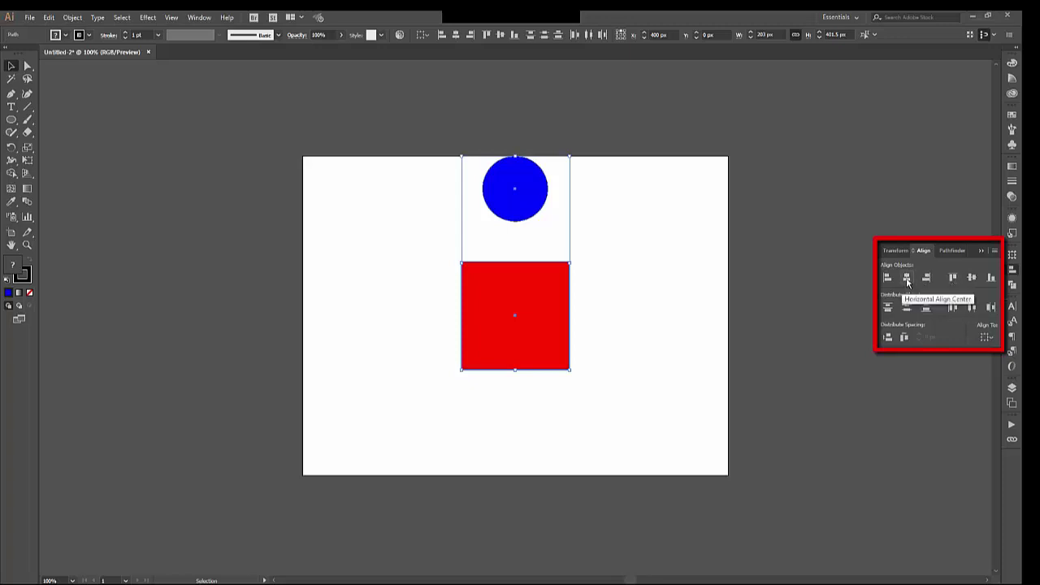
pyautogui.click(974, 284)
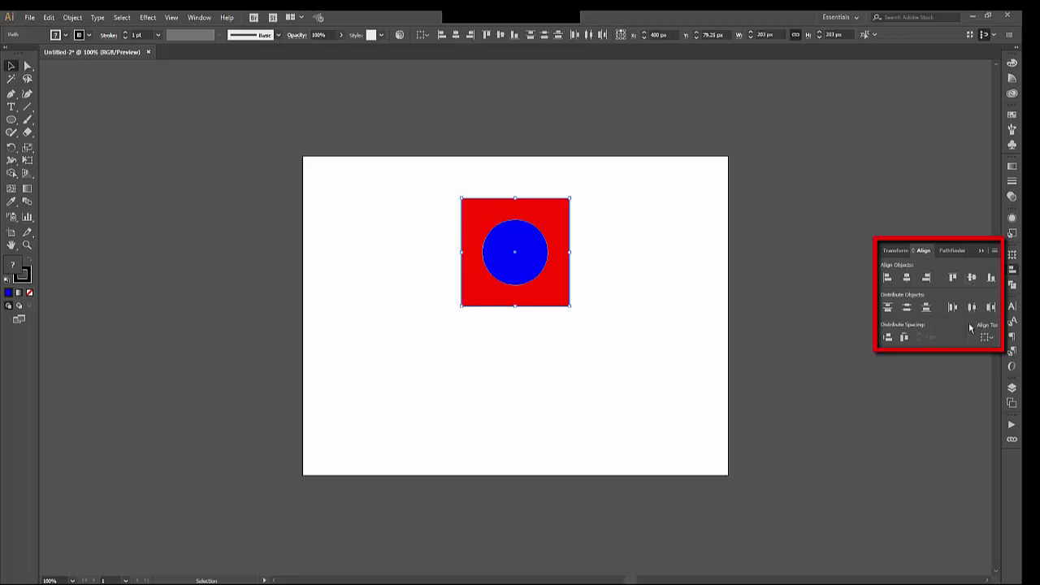
# - Undo the centring, set Align To to Key Object, and make the red square the key object
pyautogui.press('a')
pyautogui.hotkey('ctrl', 'z')
pyautogui.press('v')
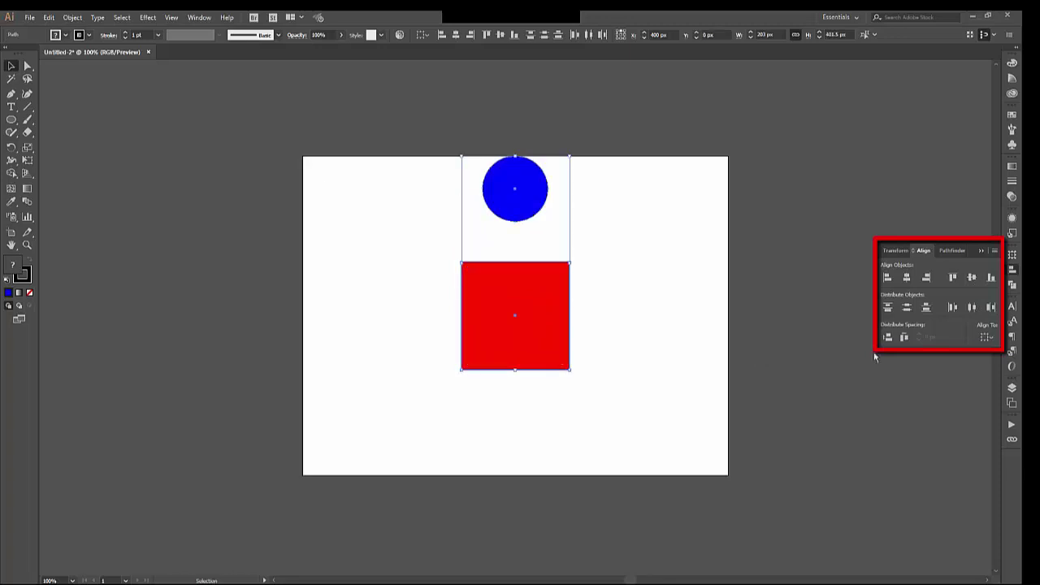
pyautogui.click(985, 338)
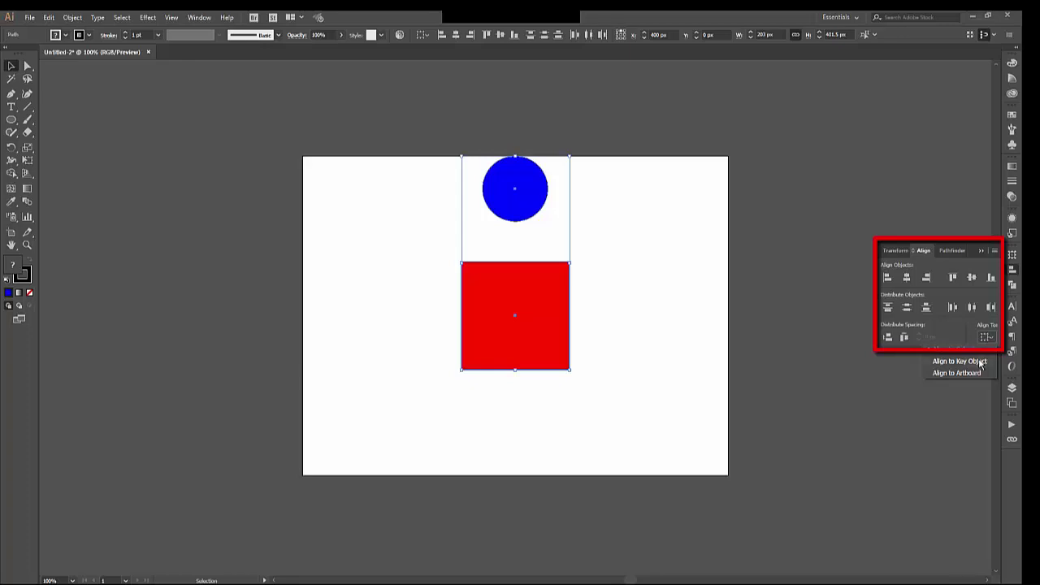
pyautogui.click(980, 361)
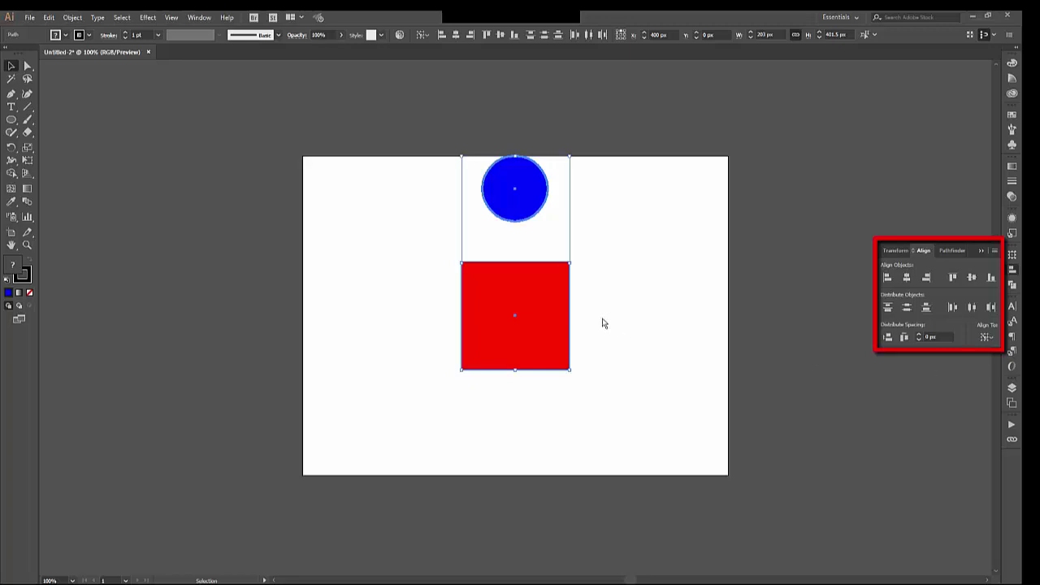
pyautogui.click(539, 331)
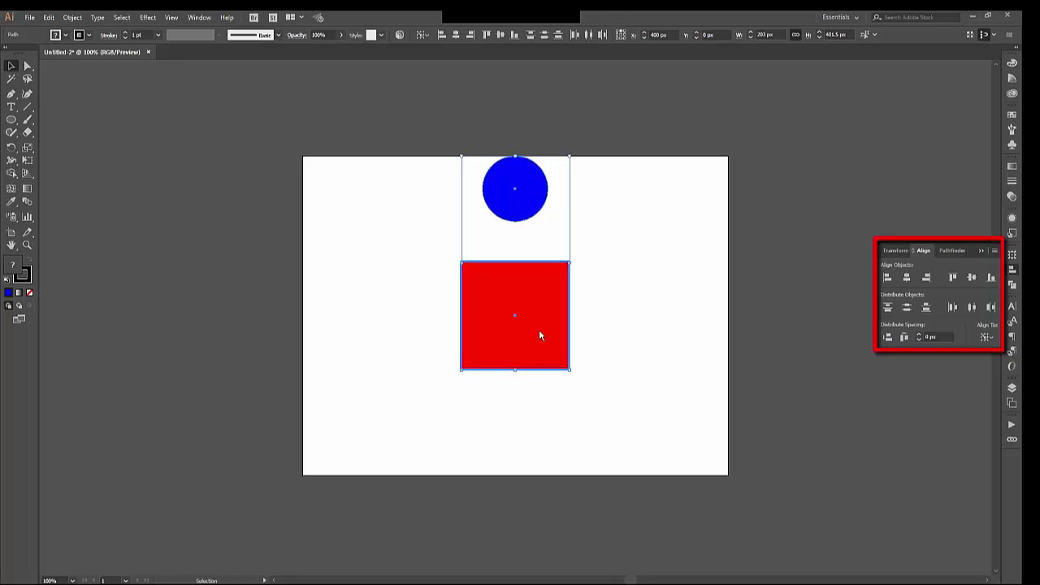
# - Make the blue circle the key object instead and vertically centre the square on it
pyautogui.click(971, 278)
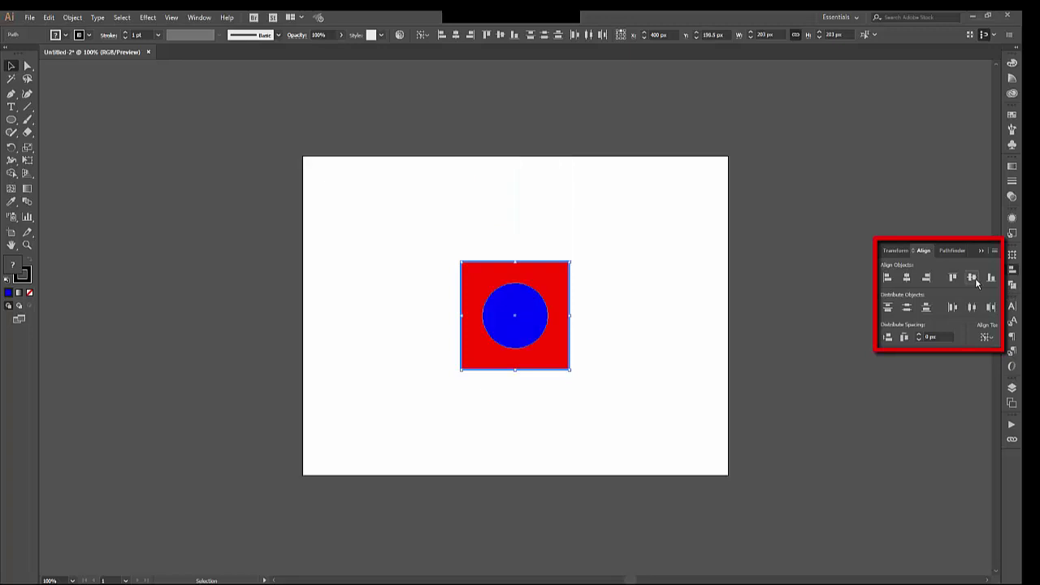
pyautogui.hotkey('ctrl', 'z')
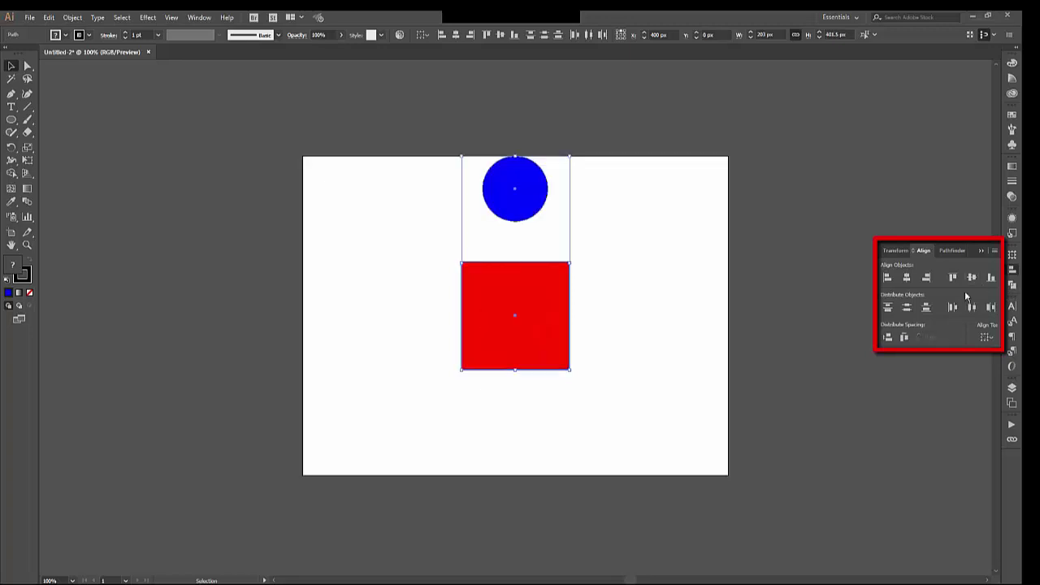
pyautogui.click(987, 339)
pyautogui.click(976, 363)
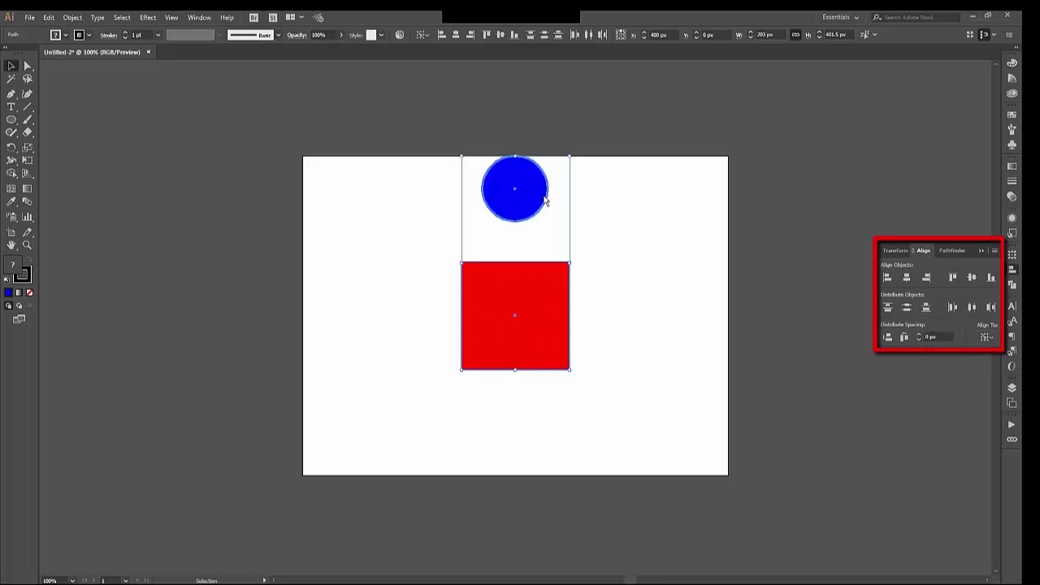
pyautogui.click(970, 277)
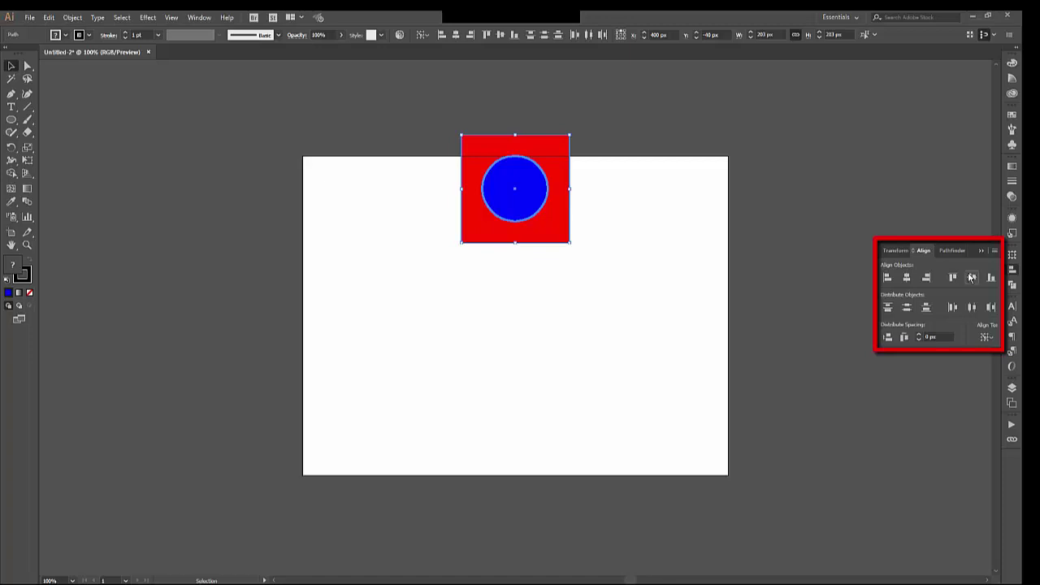
# - Vertically centre both shapes on the artboard, then drag the circle about 94.5 px right over the square's edge
pyautogui.click(567, 278)
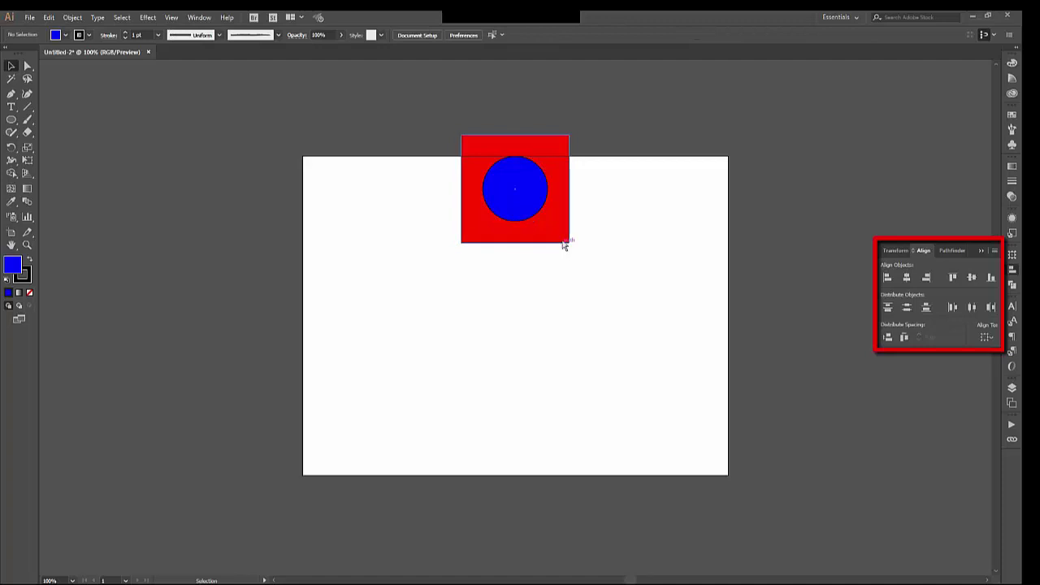
pyautogui.click(524, 199)
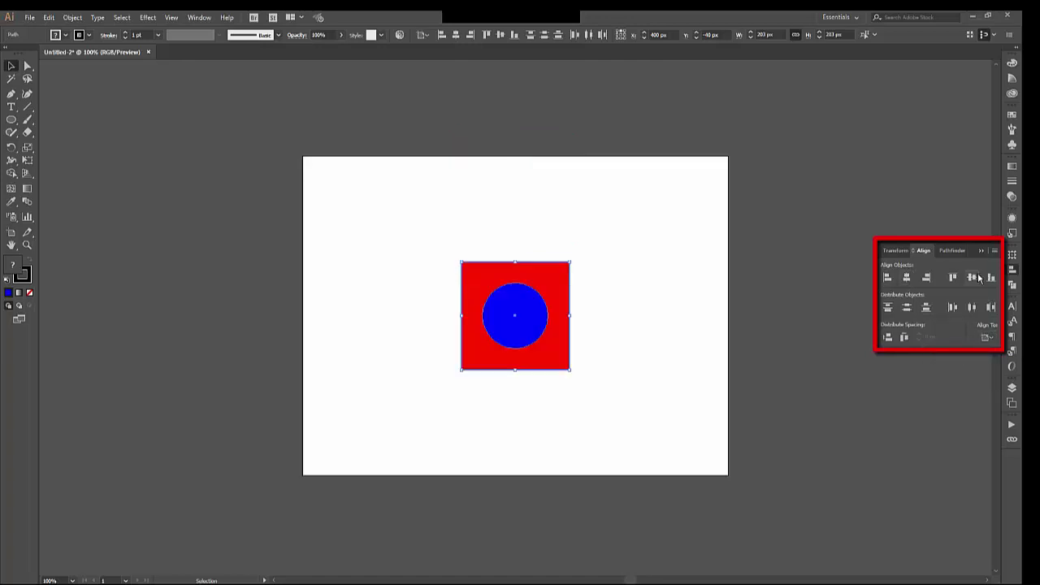
pyautogui.click(972, 277)
pyautogui.click(638, 395)
pyautogui.moveTo(528, 325); pyautogui.dragTo(583, 325)
pyautogui.click(659, 370)
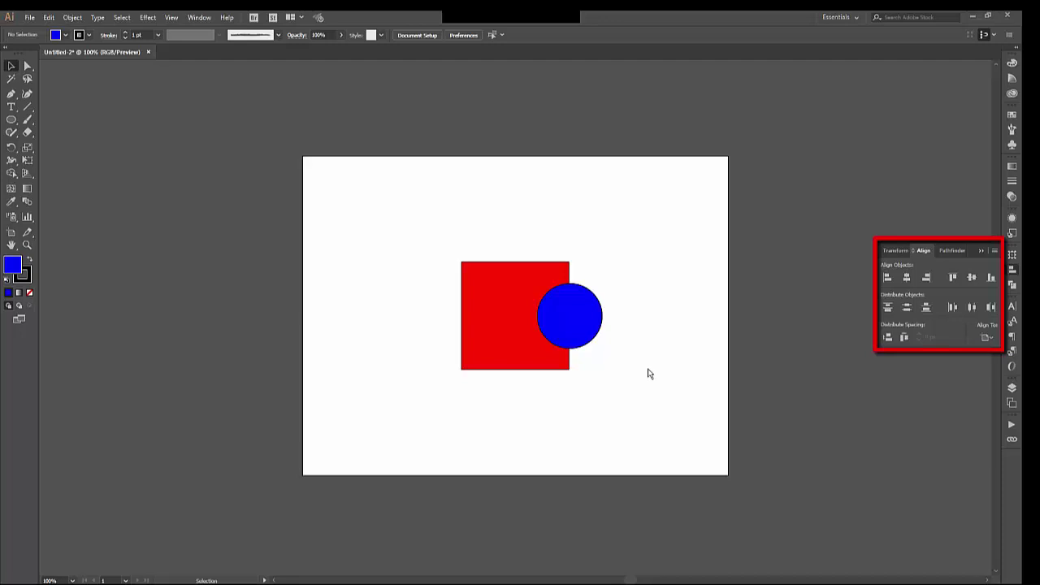
# - Select both shapes and apply Pathfinder Minus Front to notch the square with the circle
pyautogui.moveTo(642, 368); pyautogui.dragTo(490, 266)
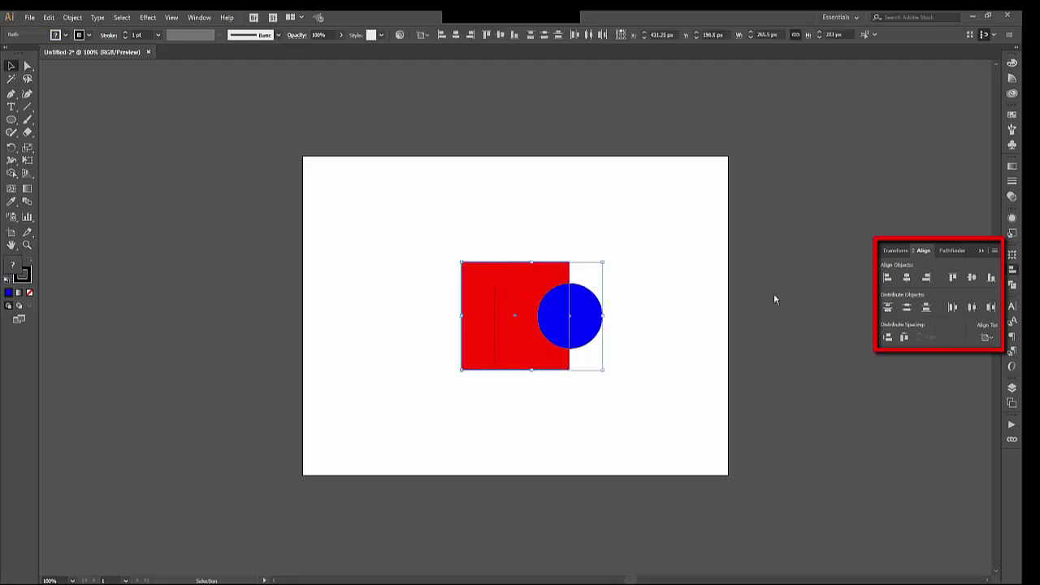
pyautogui.click(1011, 288)
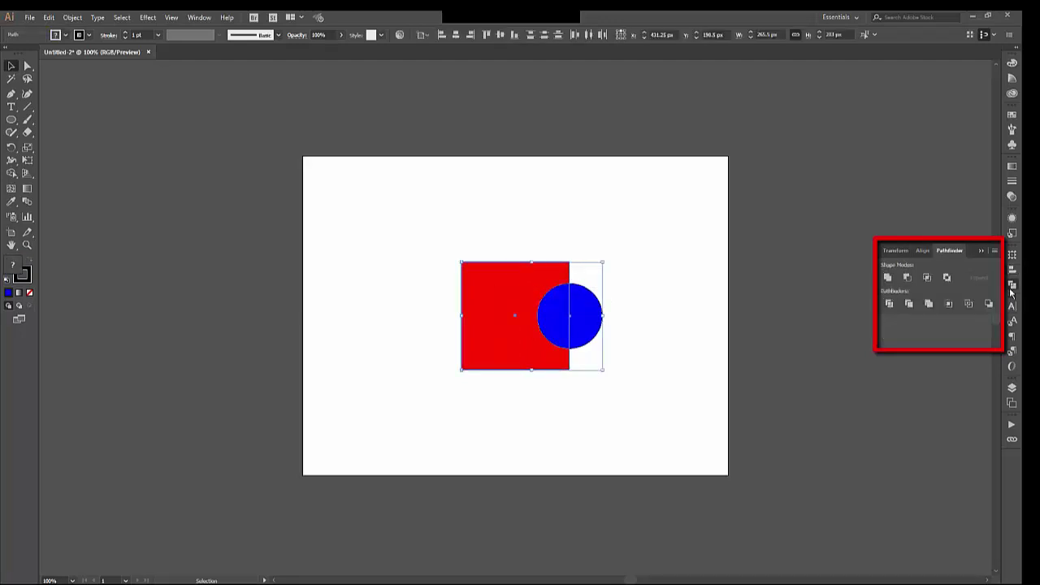
pyautogui.click(907, 278)
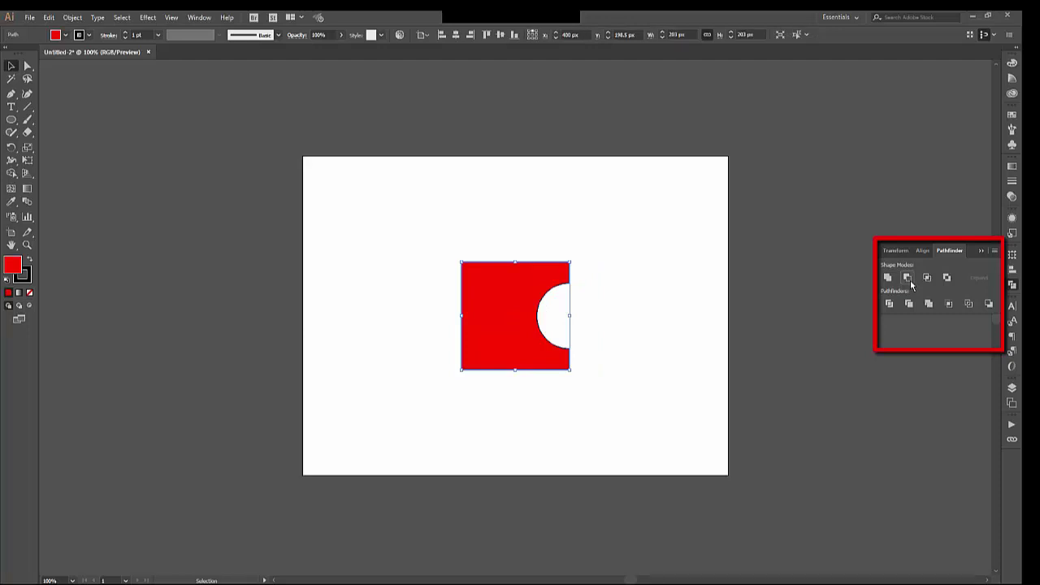
pyautogui.click(650, 396)
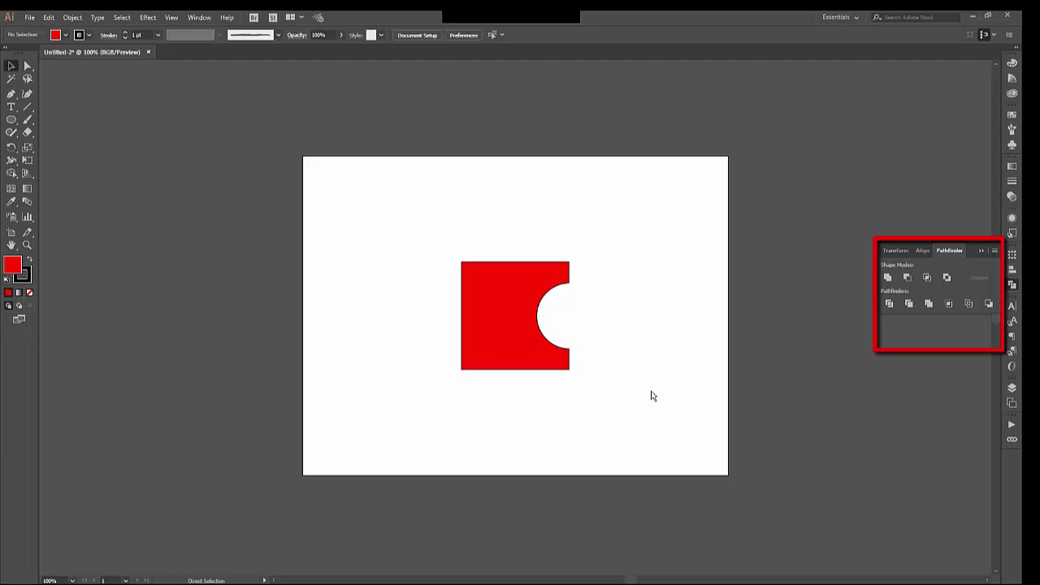
# - Undo Minus Front, try Pathfinder Unite on the two shapes, then undo it
pyautogui.hotkey('ctrl', 'z')
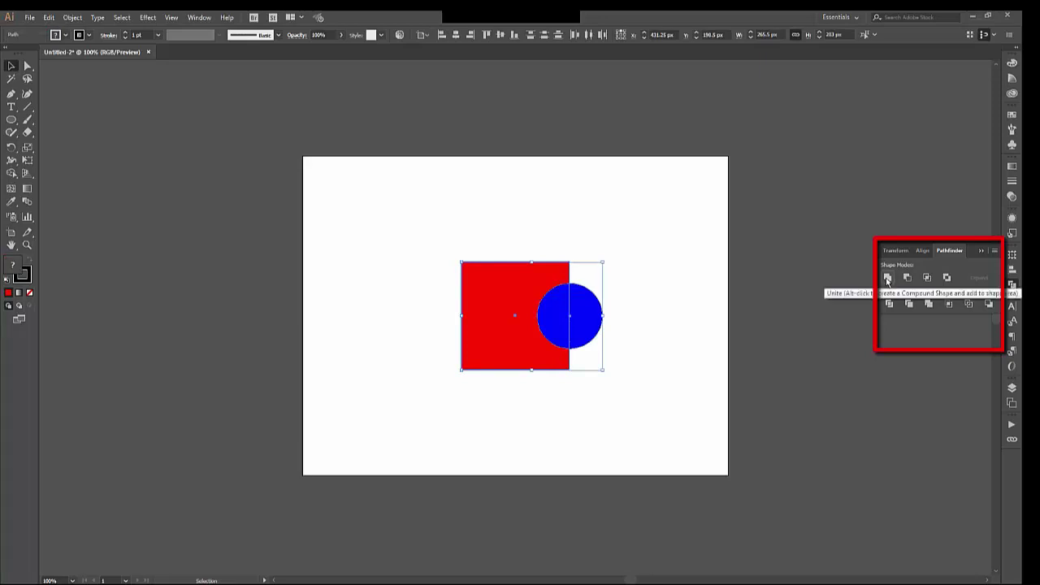
pyautogui.click(887, 278)
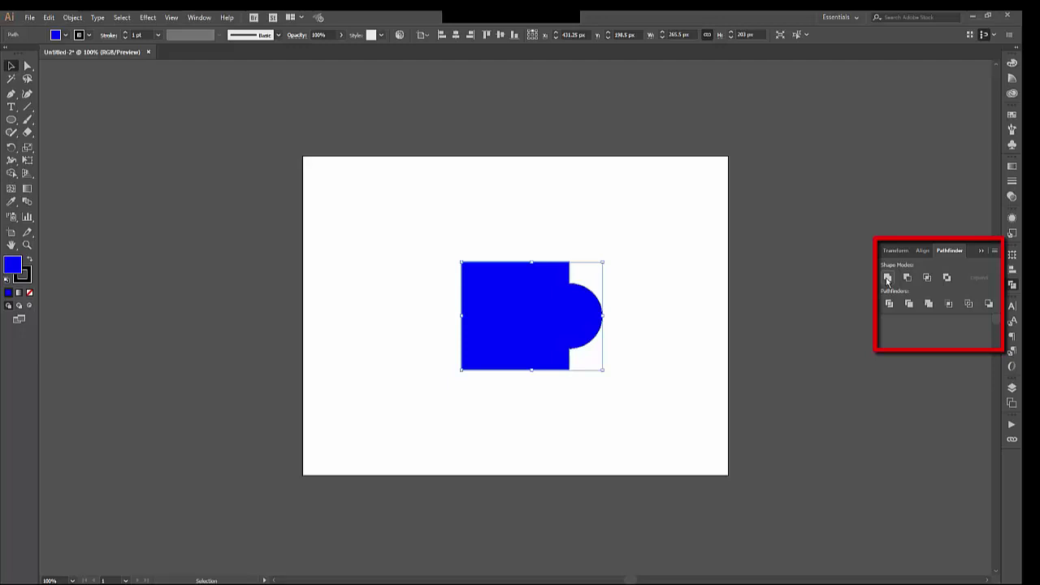
pyautogui.hotkey('ctrl', 'z')
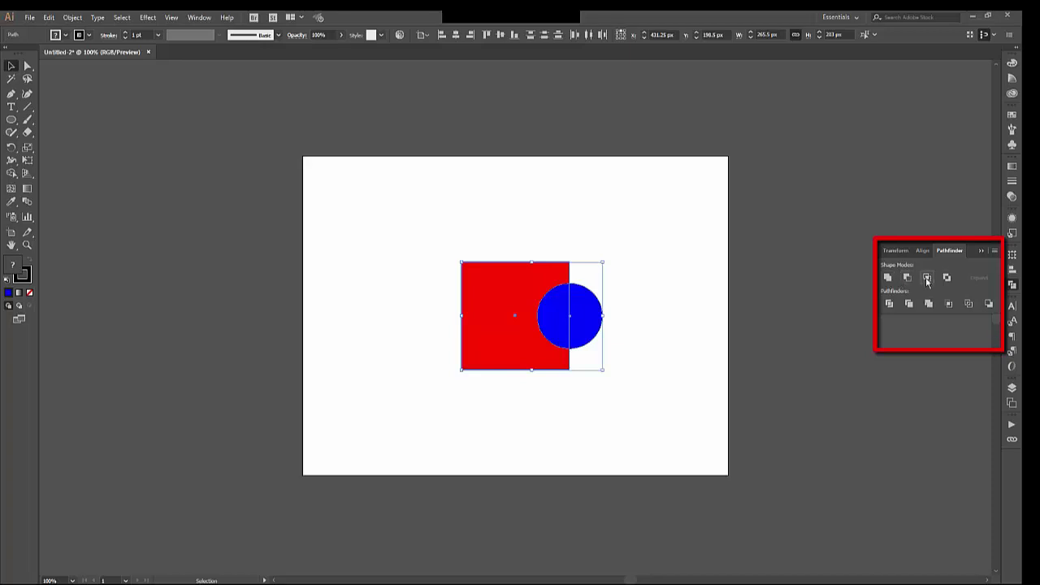
# - Apply Pathfinder Divide to split the overlapping square and circle into pieces
pyautogui.click(890, 304)
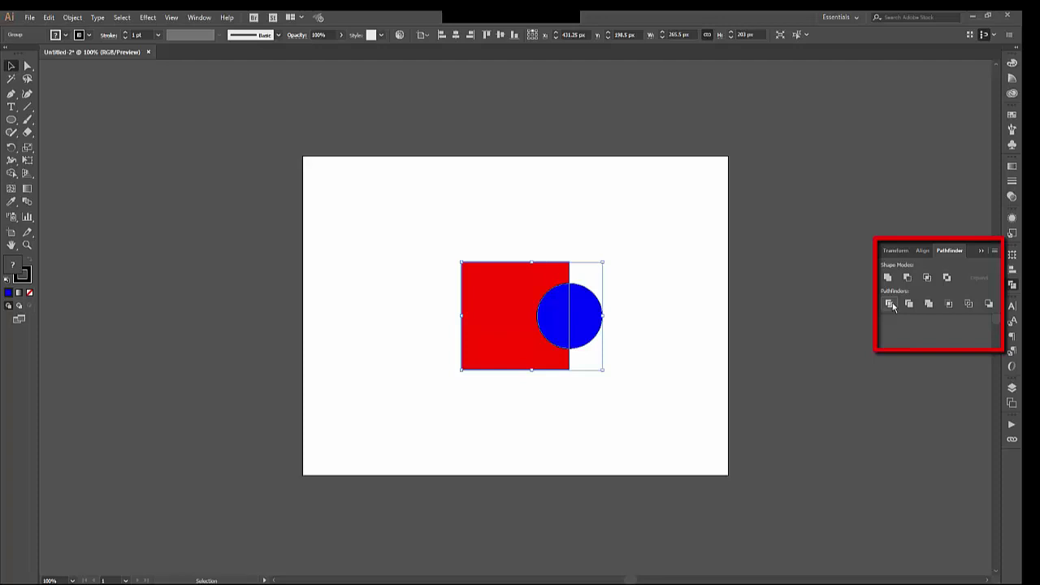
# - Ungroup the divided pieces with Object > Ungroup and drag the notched red piece left
pyautogui.click(82, 15)
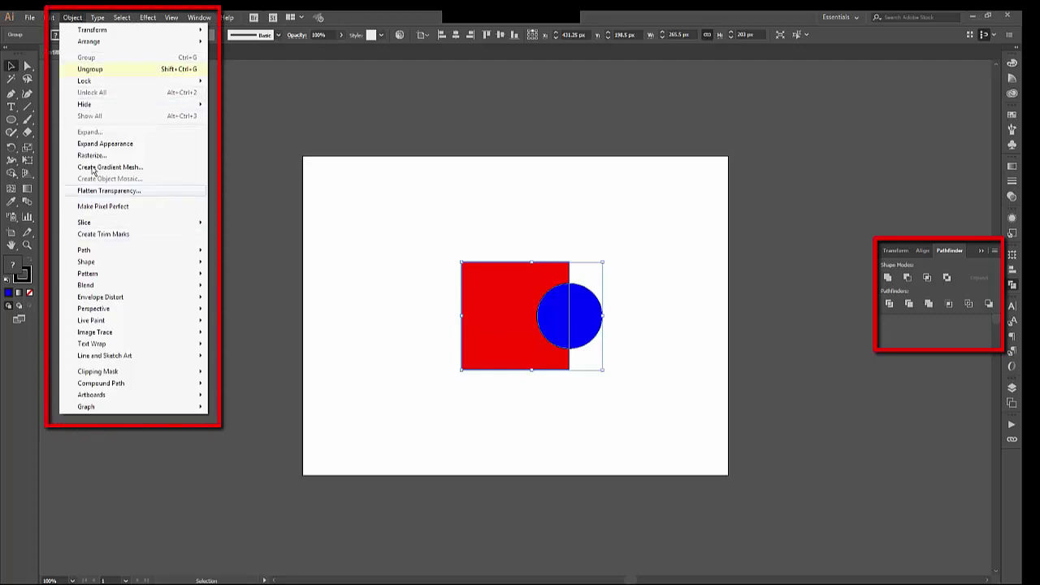
pyautogui.click(94, 69)
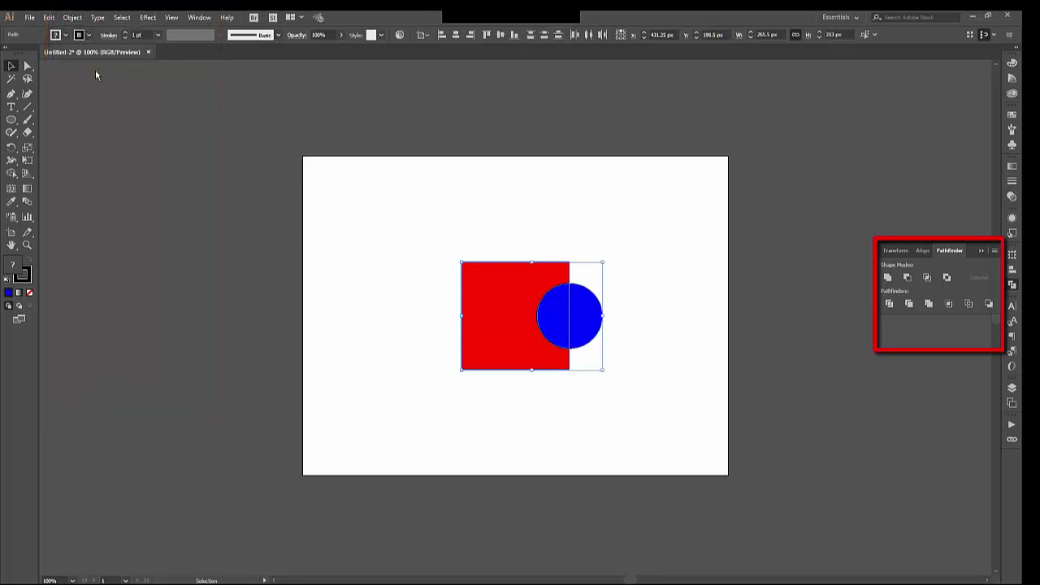
pyautogui.click(432, 254)
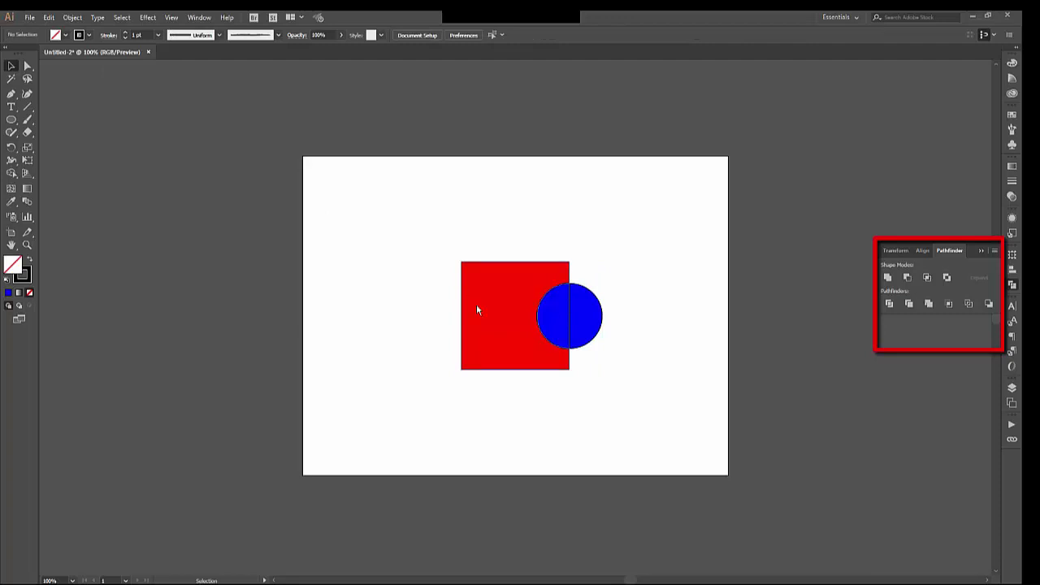
pyautogui.click(514, 326)
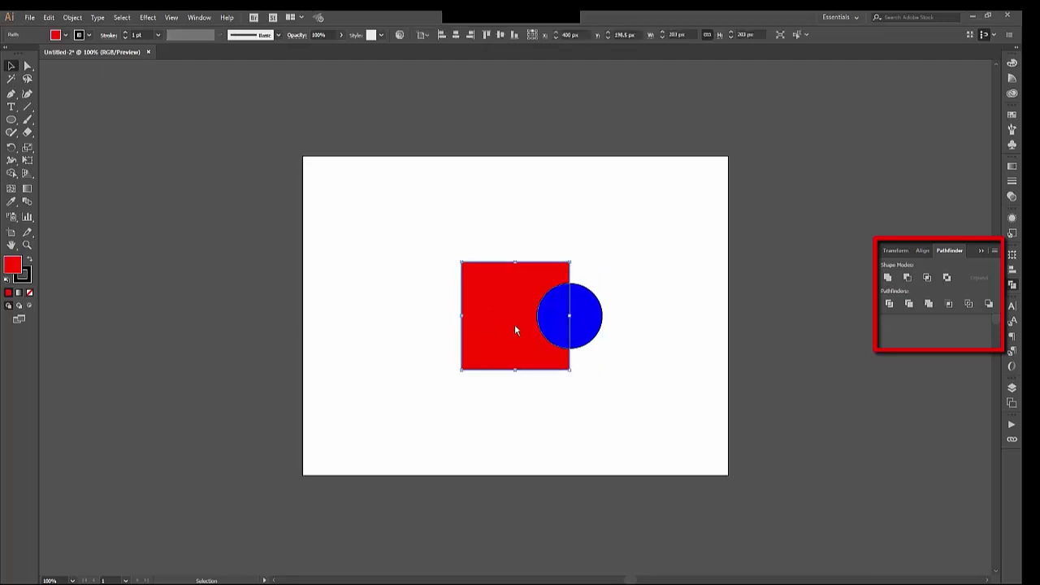
pyautogui.moveTo(514, 329); pyautogui.dragTo(372, 329)
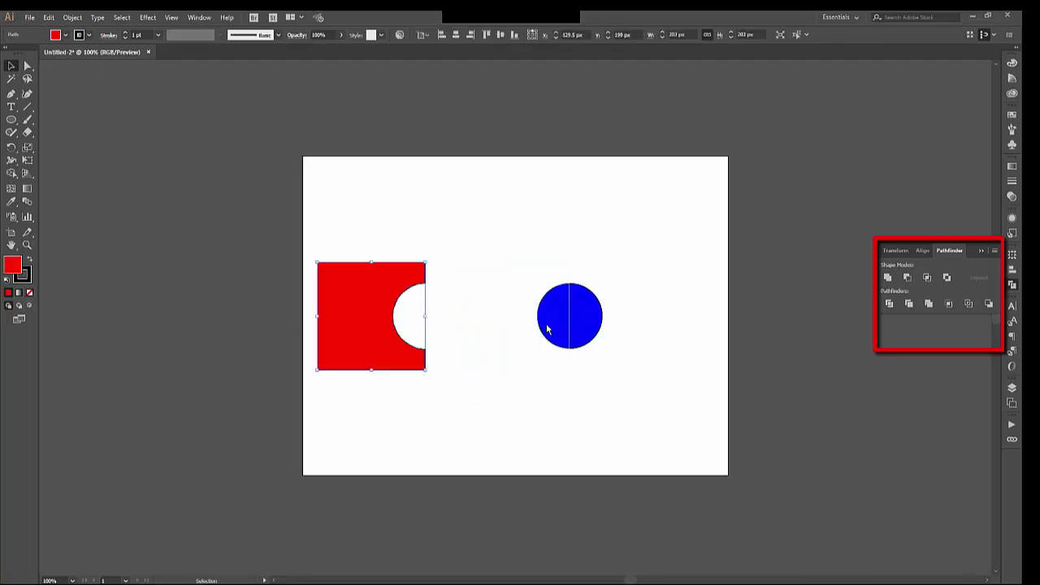
pyautogui.moveTo(544, 323); pyautogui.dragTo(529, 379)
pyautogui.hotkey('ctrl', 'z')
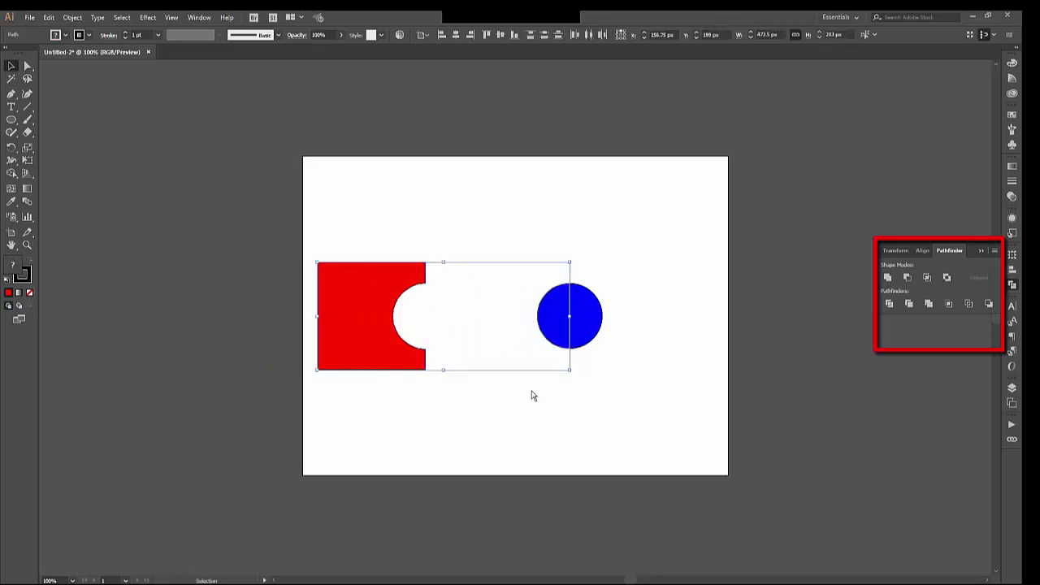
# - Drag the left blue half-circle left to separate it from the right half, then deselect
pyautogui.click(531, 395)
pyautogui.click(552, 317)
pyautogui.moveTo(552, 317); pyautogui.dragTo(496, 325)
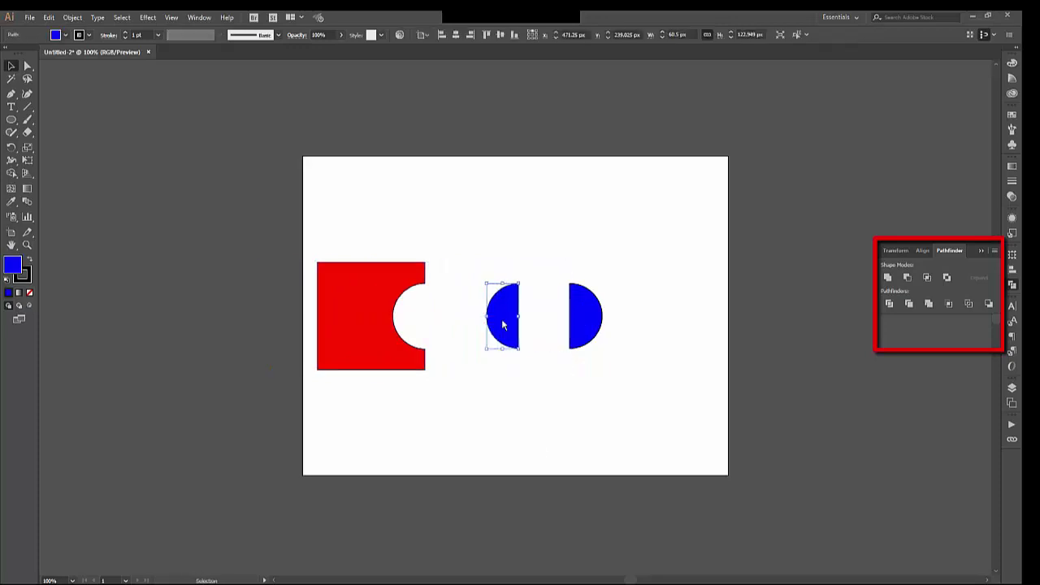
pyautogui.click(541, 453)
pyautogui.click(580, 313)
pyautogui.click(600, 390)
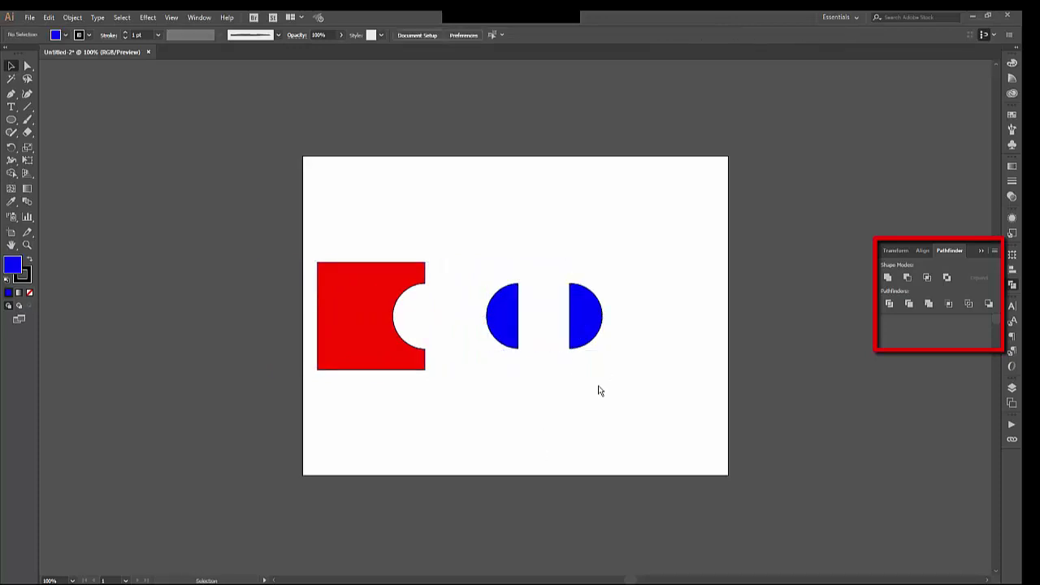